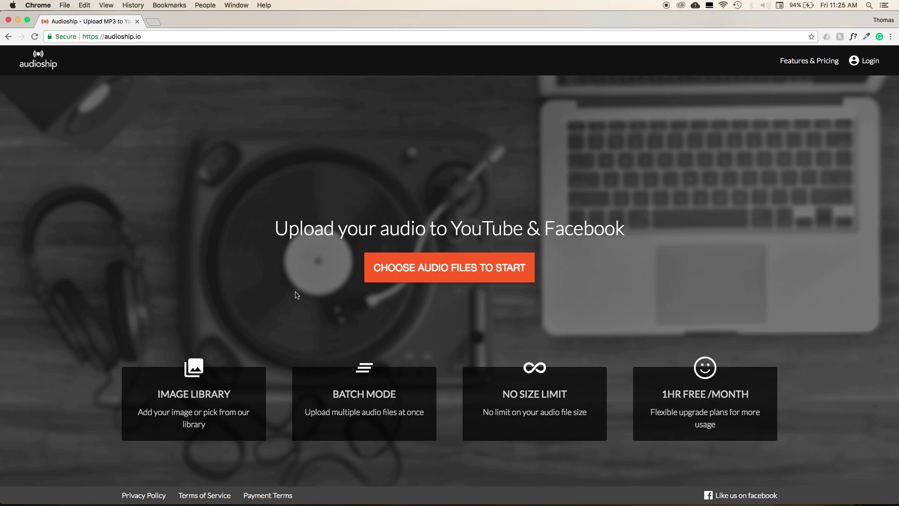
From the Audioship home page, open the picker for choosing audio files.
{"action": "left_click", "coordinate": [424, 274]}
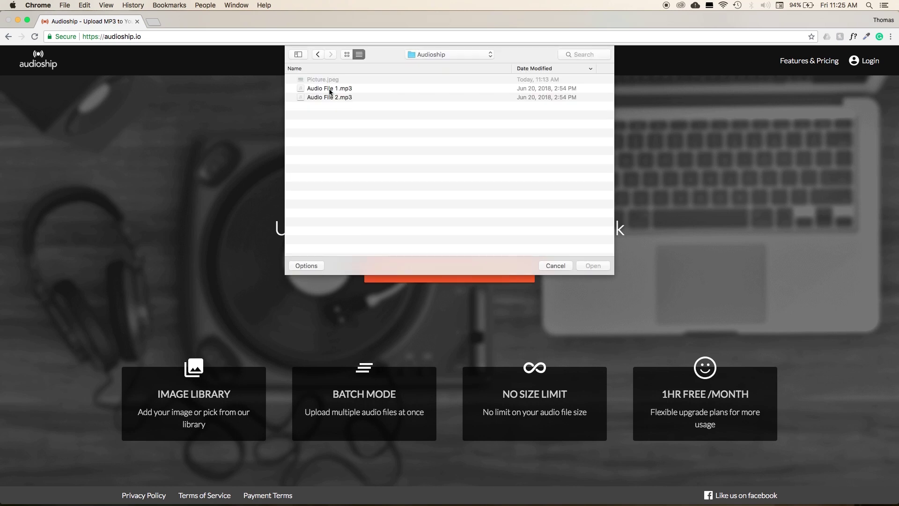
Add Audio File 1.mp3 for upload and sign in with the Google account.
{"action": "left_click", "coordinate": [330, 90]}
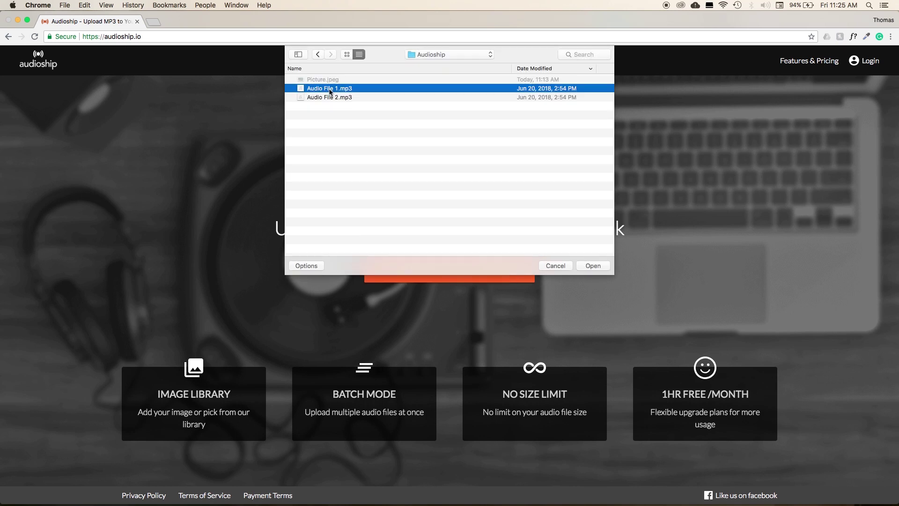
{"action": "left_click", "coordinate": [600, 266]}
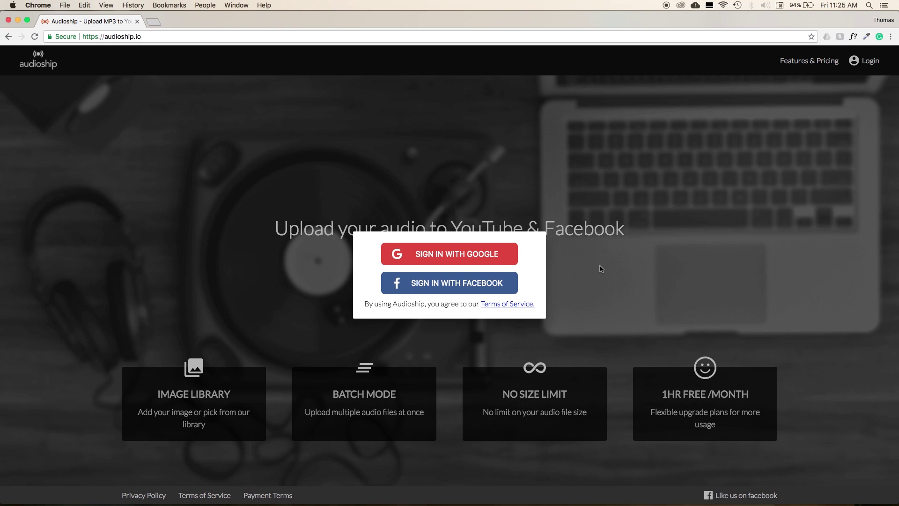
{"action": "left_click", "coordinate": [482, 253]}
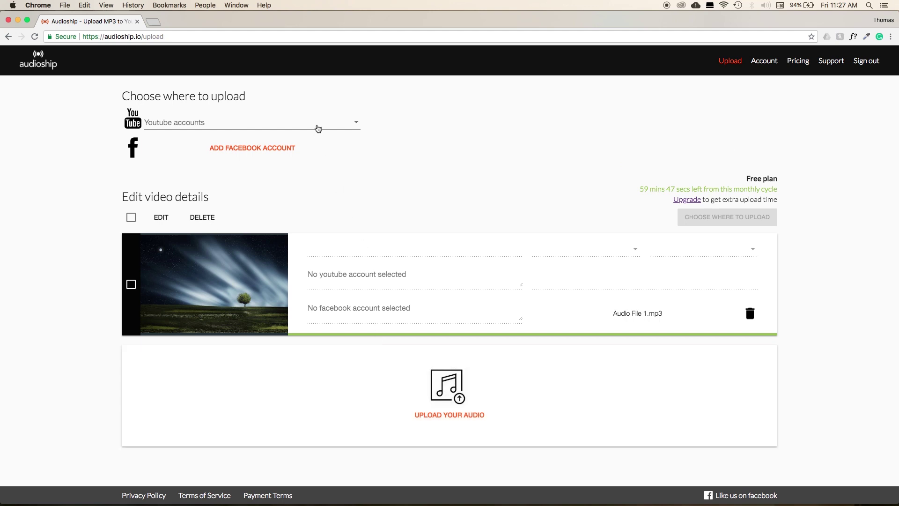
{"action": "left_click", "coordinate": [317, 124]}
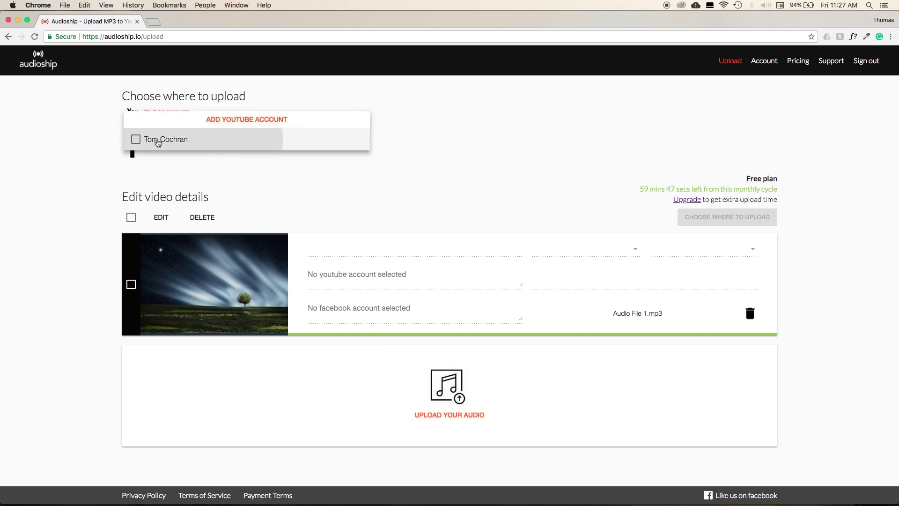
Select the connected YouTube account and save the turntable preset image as the thumbnail.
{"action": "left_click", "coordinate": [158, 140]}
{"action": "left_click", "coordinate": [328, 169]}
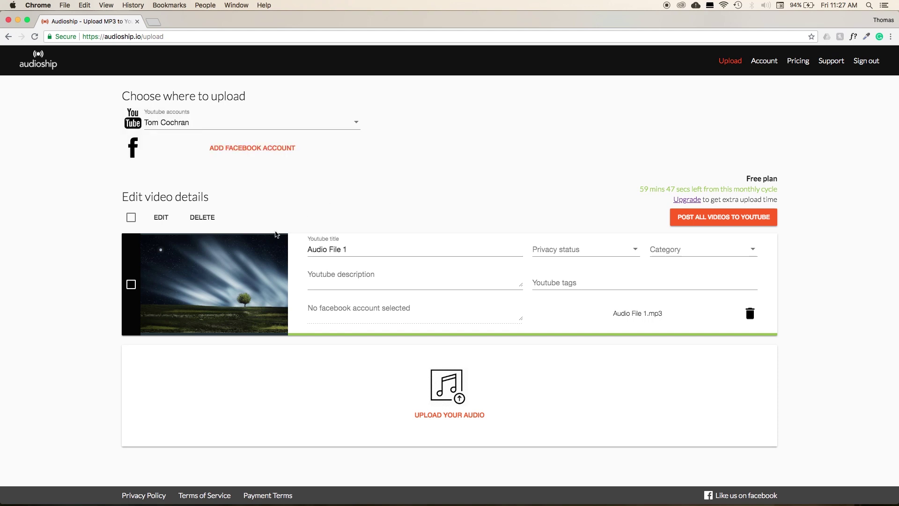
{"action": "left_click", "coordinate": [226, 280]}
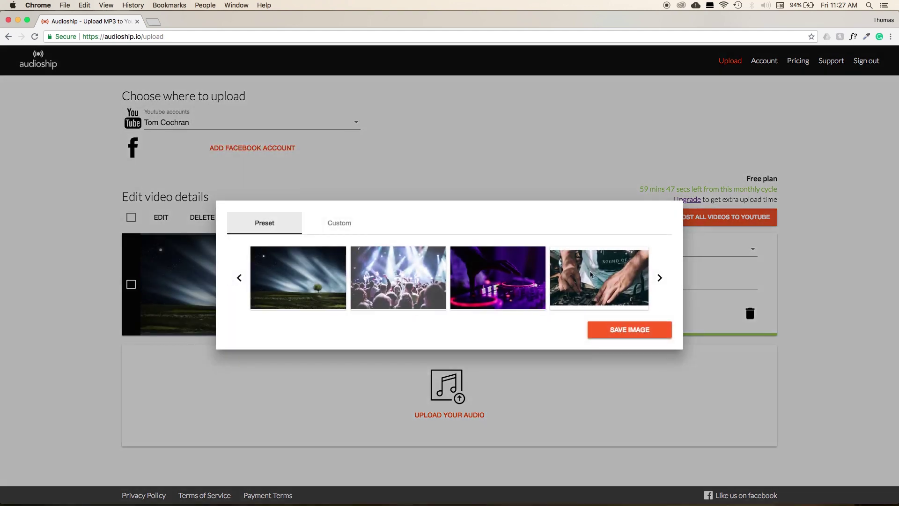
{"action": "left_click", "coordinate": [659, 278]}
{"action": "left_click", "coordinate": [660, 278]}
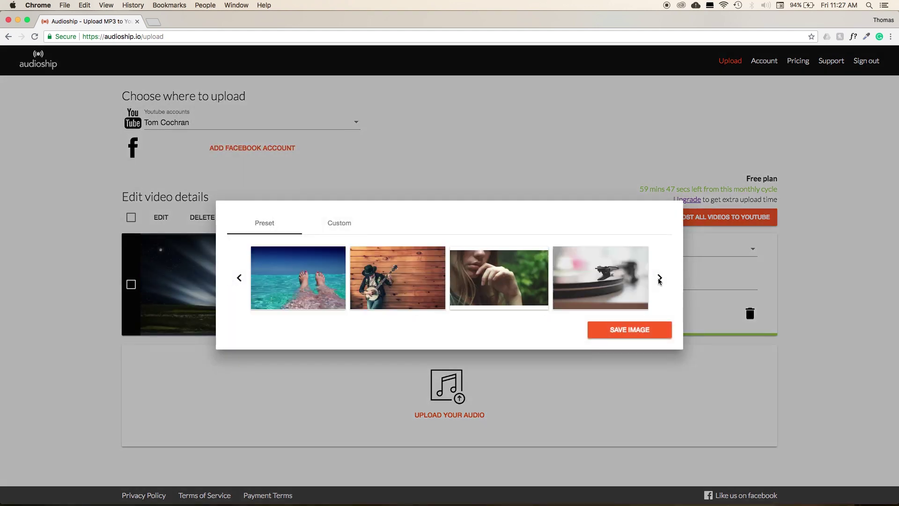
{"action": "left_click", "coordinate": [609, 300]}
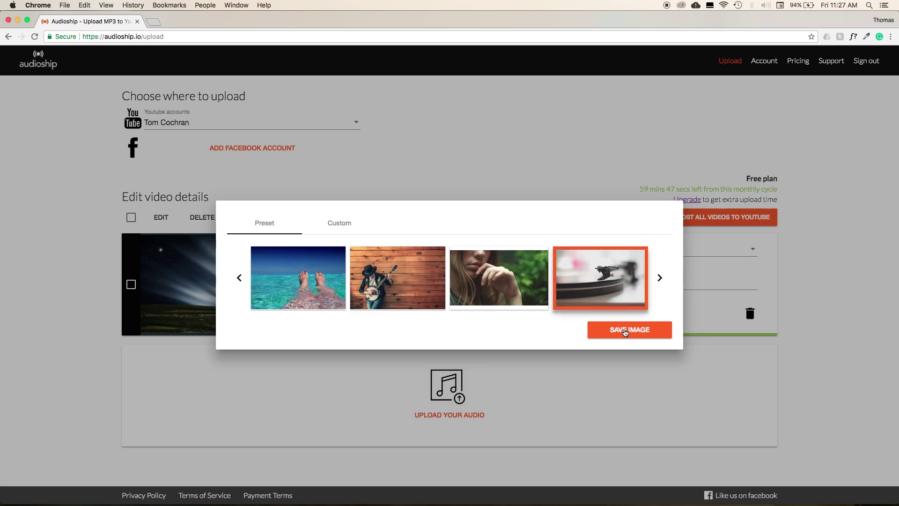
{"action": "left_click", "coordinate": [626, 331]}
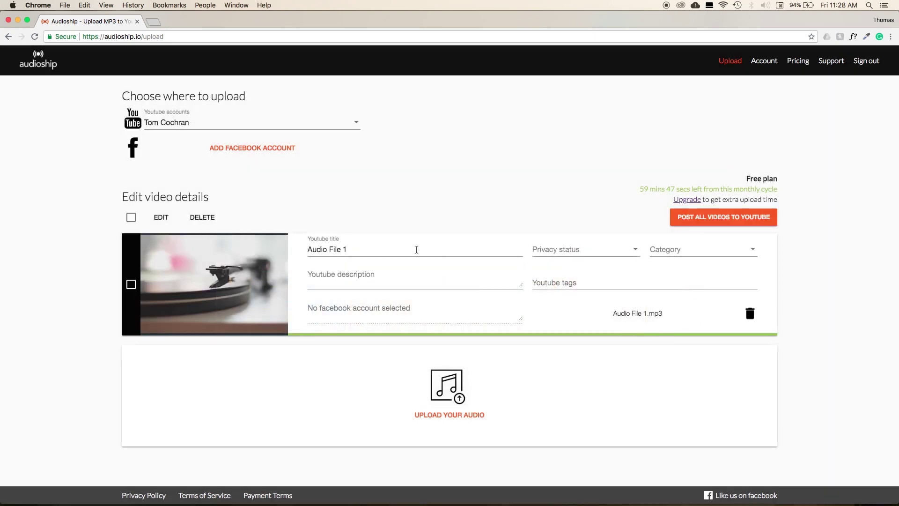
Replace the title 'Audio File 1' with 'My video'.
{"action": "left_click_drag", "start_coordinate": [358, 249], "coordinate": [276, 253]}
{"action": "type", "text": "my vide"}
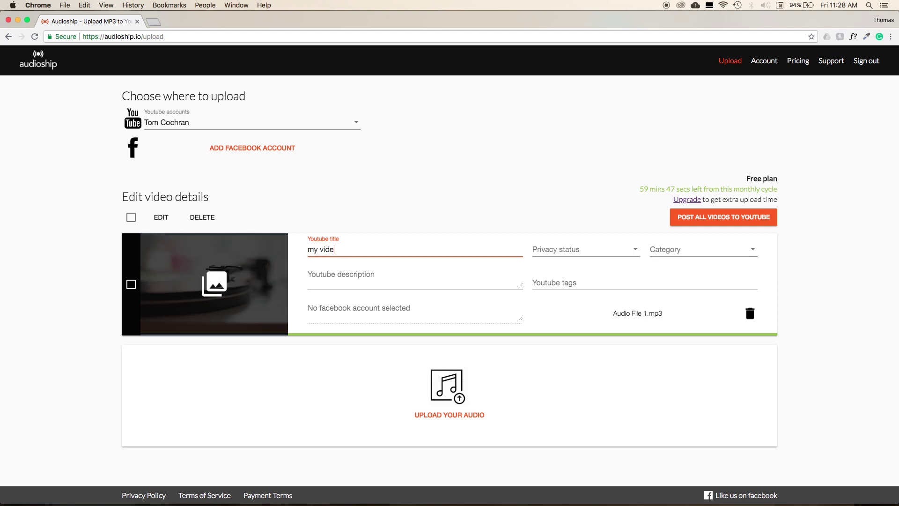
{"action": "type", "text": "o"}
{"action": "left_click", "coordinate": [313, 249]}
{"action": "key", "text": "BackSpace"}
{"action": "type", "text": "M"}
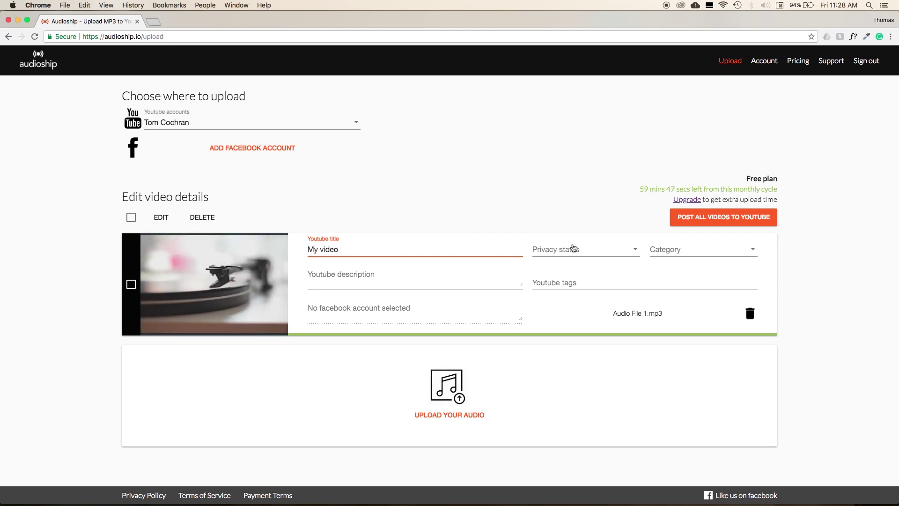
Set the privacy status to Public and the category to Music.
{"action": "left_click", "coordinate": [572, 247]}
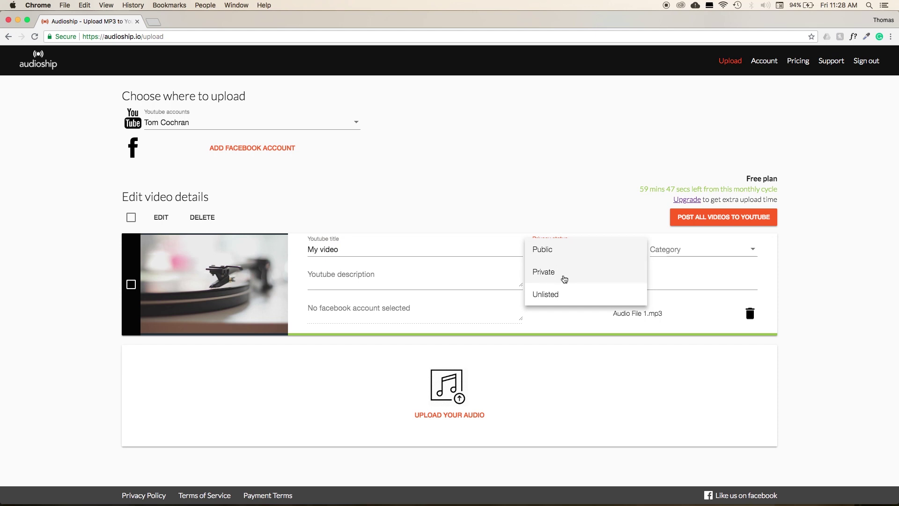
{"action": "left_click", "coordinate": [552, 253]}
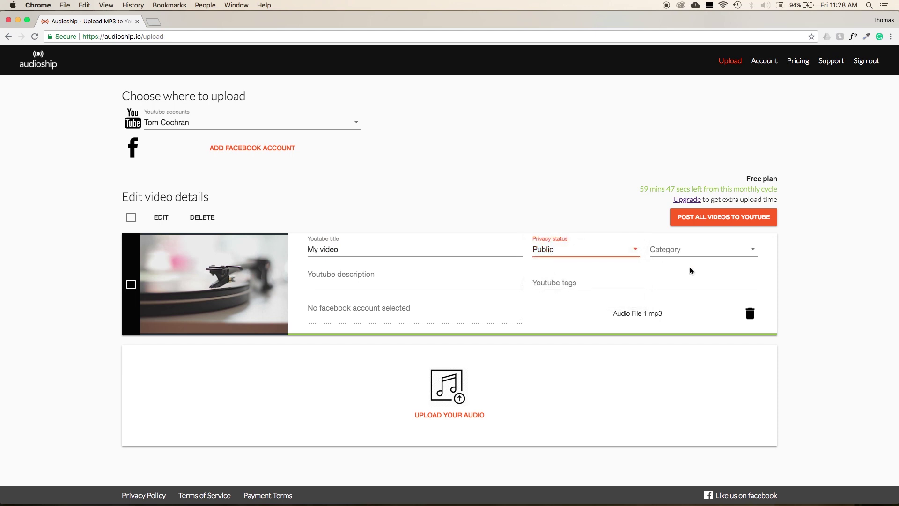
{"action": "left_click", "coordinate": [675, 253]}
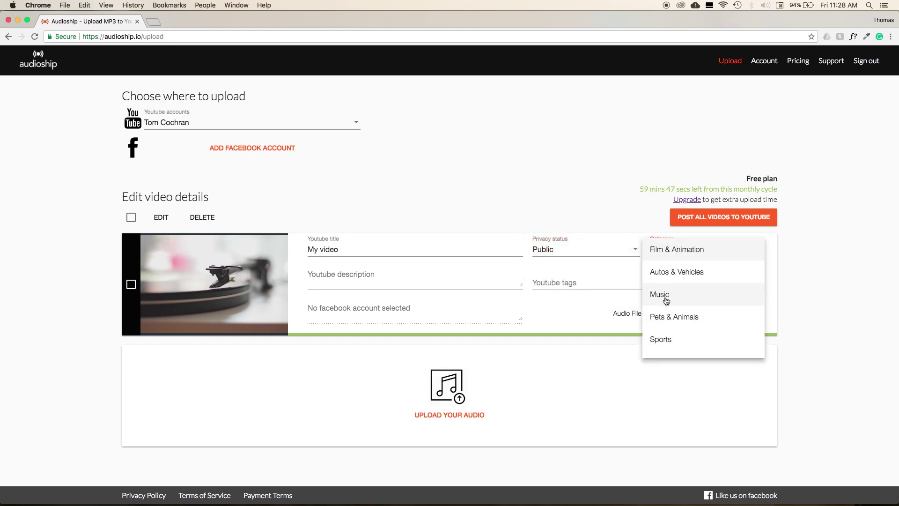
{"action": "left_click", "coordinate": [666, 300]}
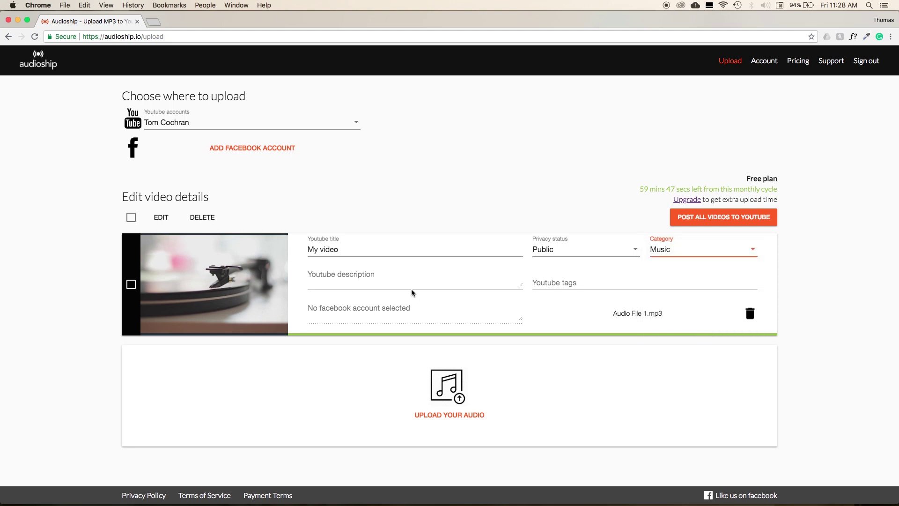
Add description 'Here is my video' and tags 'song music', then post to YouTube.
{"action": "left_click", "coordinate": [401, 279]}
{"action": "type", "text": "here is my video"}
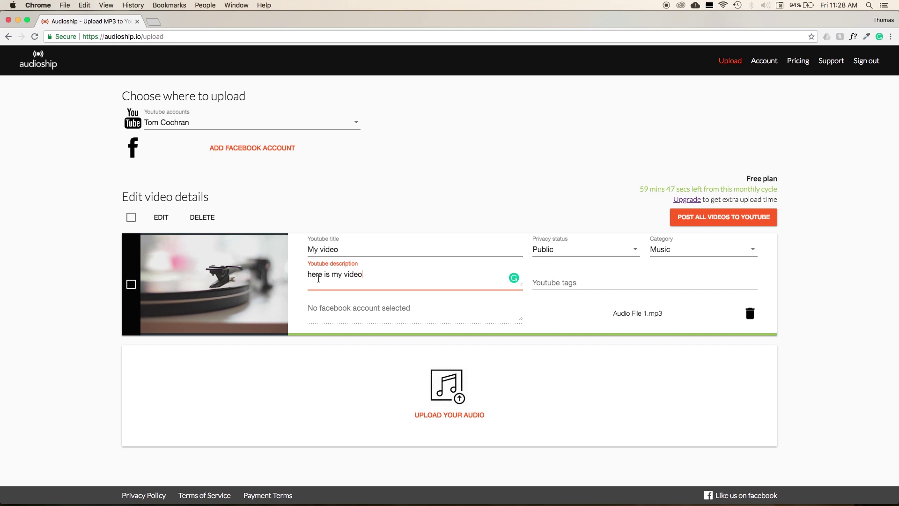
{"action": "left_click_drag", "start_coordinate": [313, 275], "coordinate": [301, 276]}
{"action": "type", "text": "H"}
{"action": "left_click", "coordinate": [569, 289]}
{"action": "type", "text": "song music"}
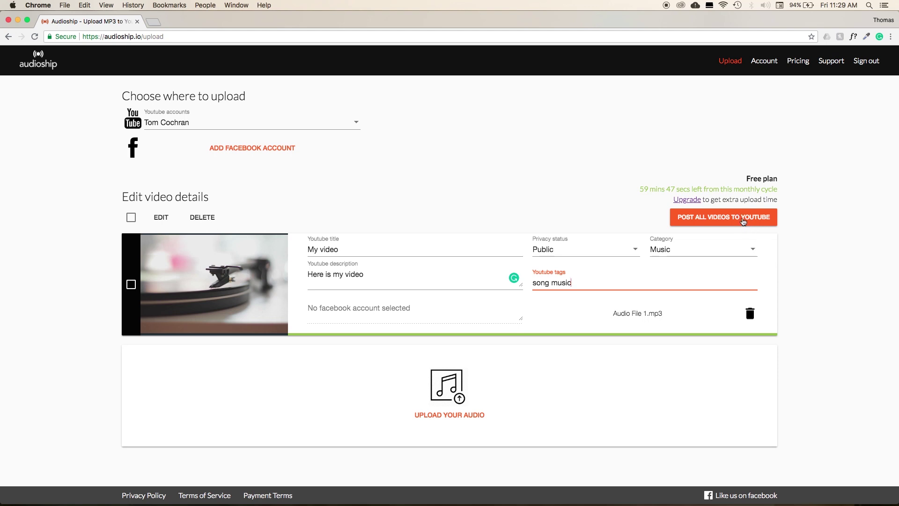
{"action": "left_click", "coordinate": [743, 221]}
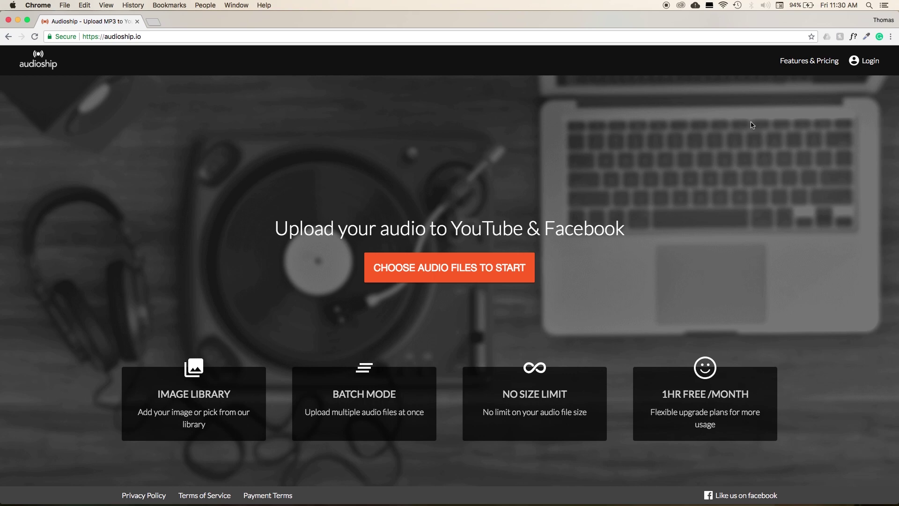
Select Audio File 1.mp3 and Audio File 2.mp3 for upload and sign in with Google.
{"action": "left_click", "coordinate": [497, 266]}
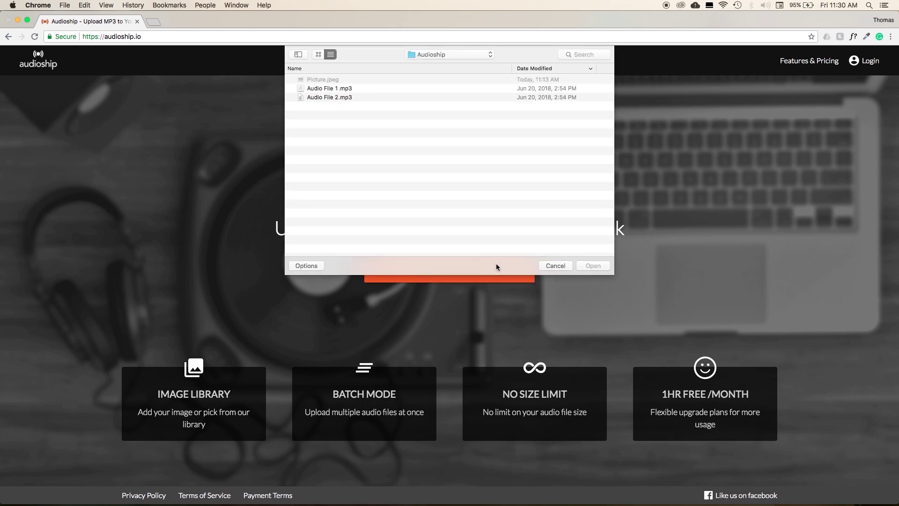
{"action": "left_click", "coordinate": [347, 90]}
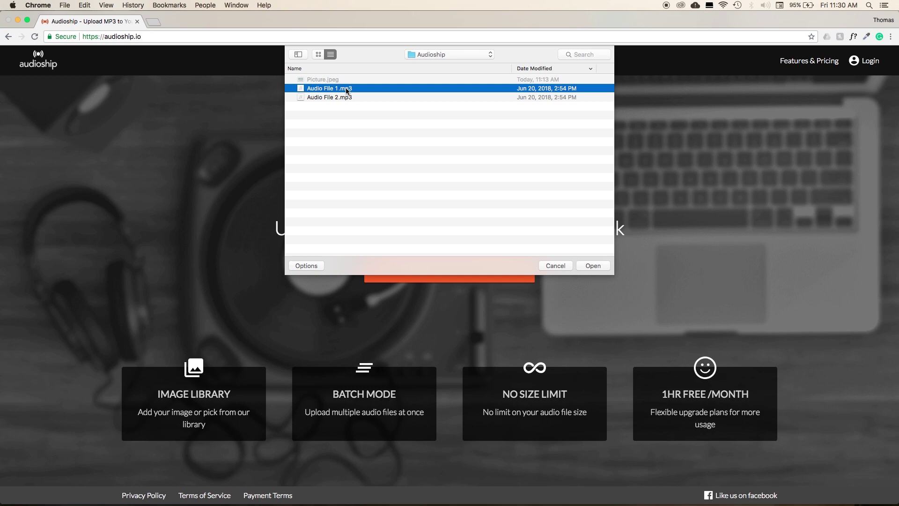
{"action": "left_click", "coordinate": [347, 97], "text": "shift"}
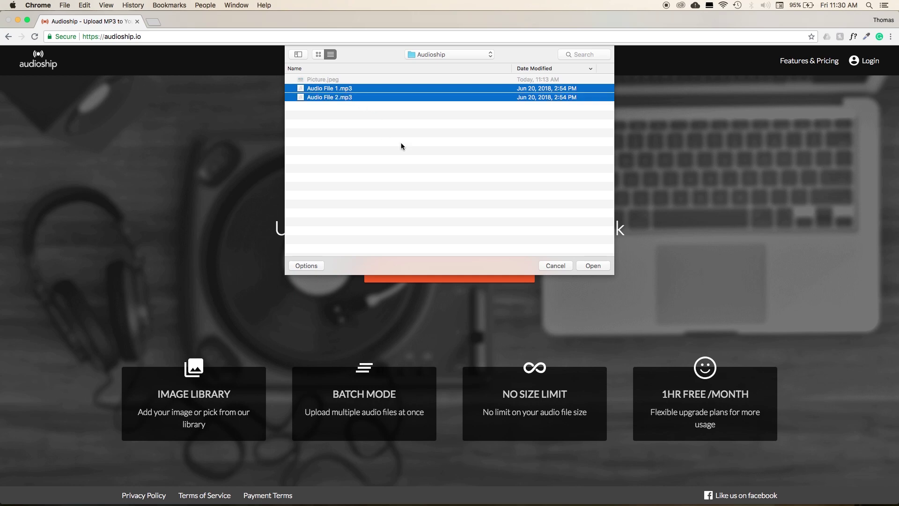
{"action": "left_click", "coordinate": [593, 266]}
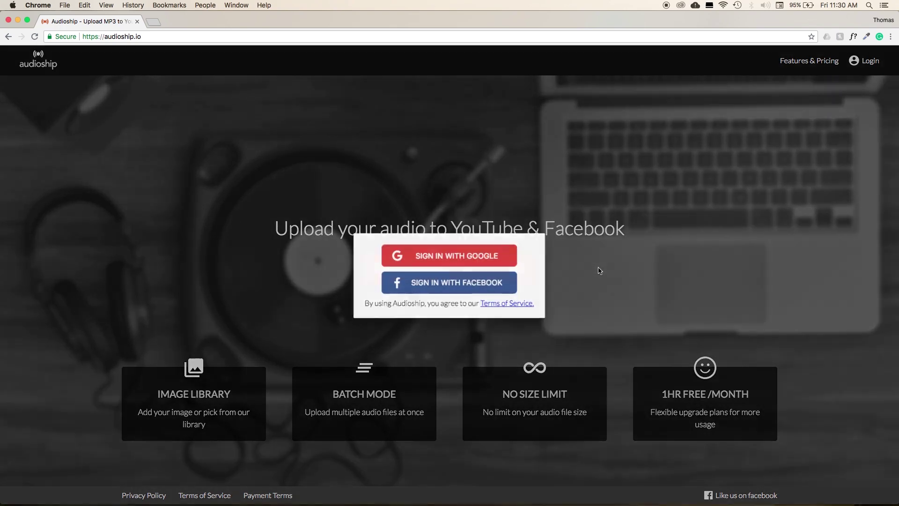
{"action": "left_click", "coordinate": [503, 249]}
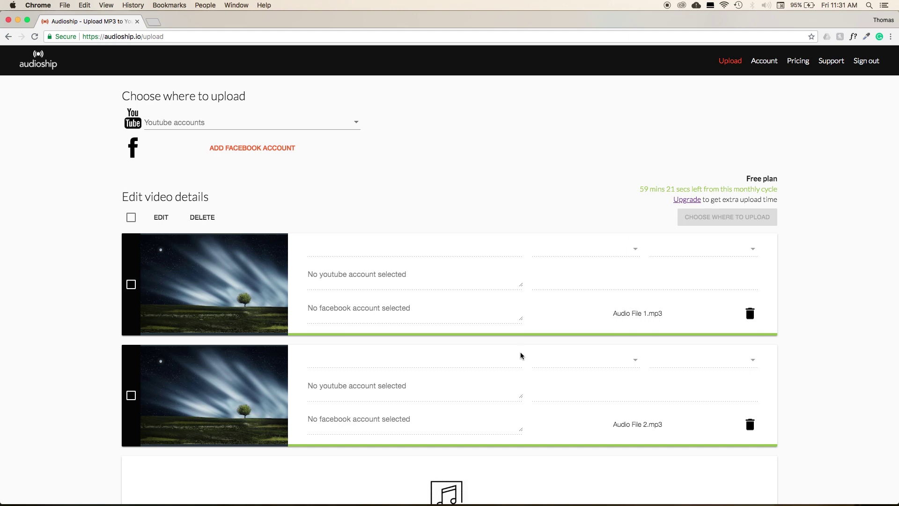
Edit both videos together, setting privacy to Public and category to Music.
{"action": "scroll", "coordinate": [434, 224], "scroll_direction": "down", "scroll_amount": 3}
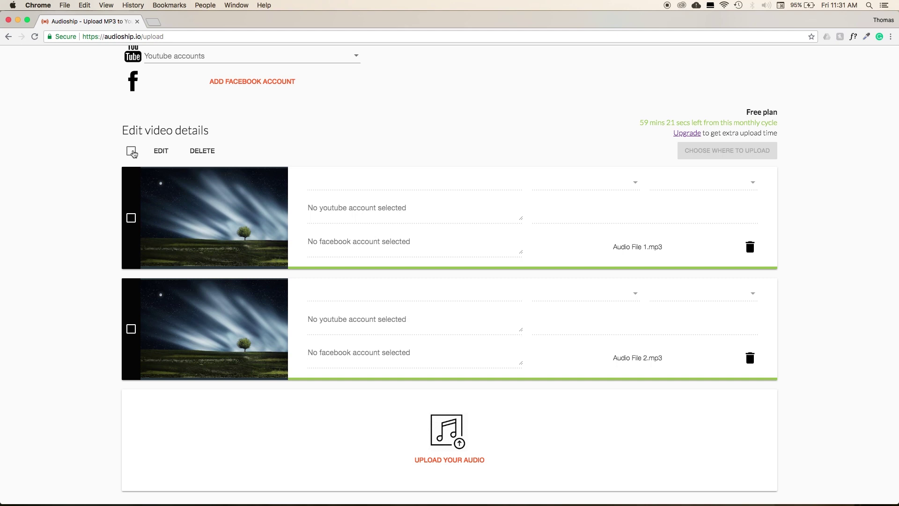
{"action": "left_click", "coordinate": [133, 152]}
{"action": "left_click", "coordinate": [160, 154]}
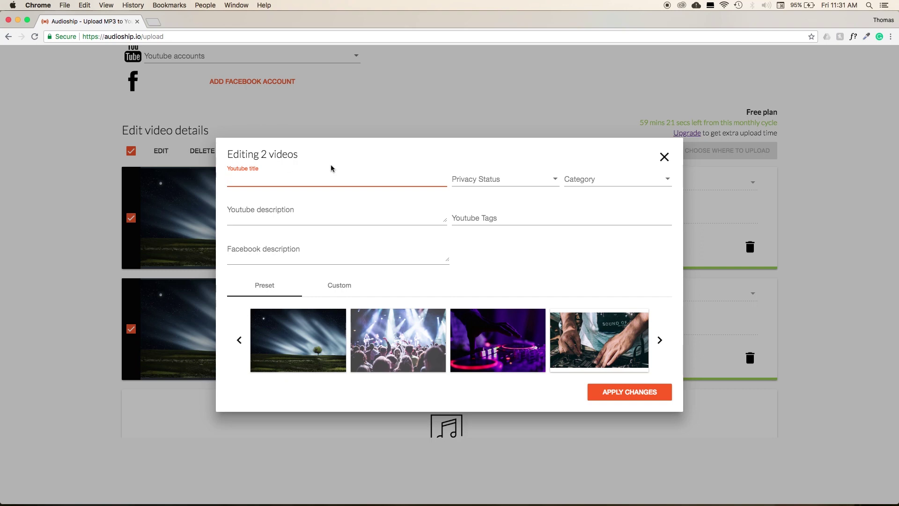
{"action": "left_click", "coordinate": [472, 180]}
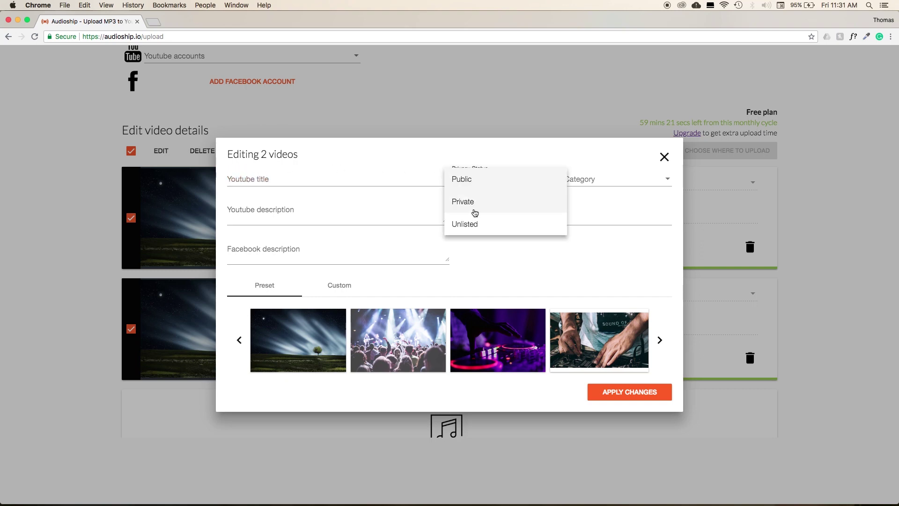
{"action": "left_click", "coordinate": [468, 182]}
{"action": "left_click", "coordinate": [601, 181]}
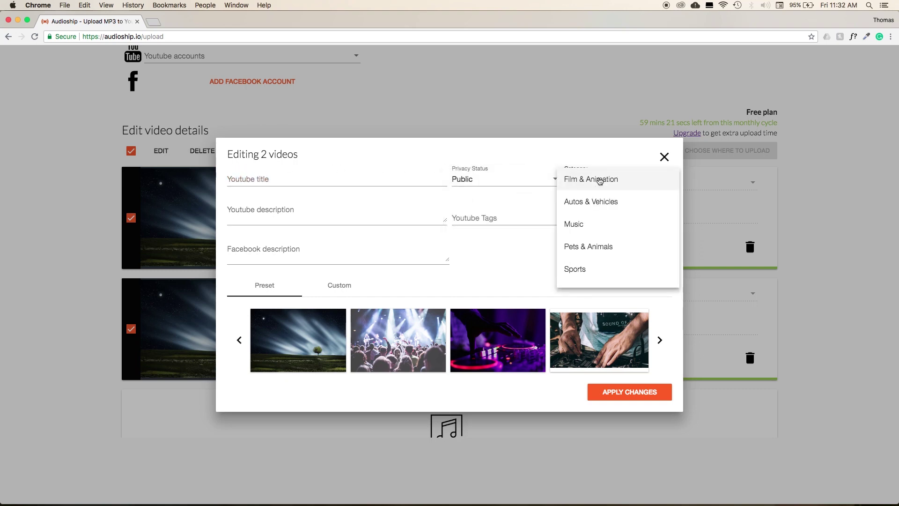
{"action": "left_click", "coordinate": [583, 224]}
Give both videos description 'my video', tags 'music song' and the DJ turntable thumbnail.
{"action": "left_click", "coordinate": [275, 222]}
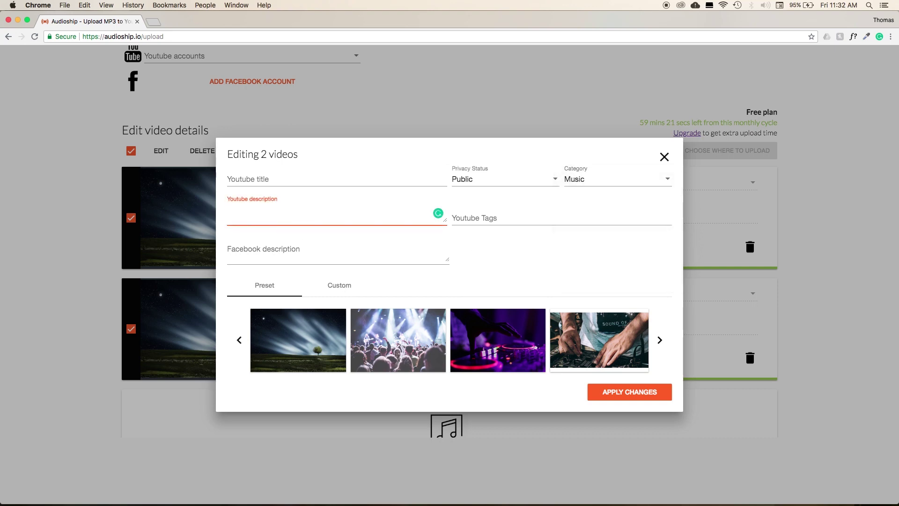
{"action": "type", "text": "my video"}
{"action": "left_click", "coordinate": [473, 218]}
{"action": "type", "text": "music song"}
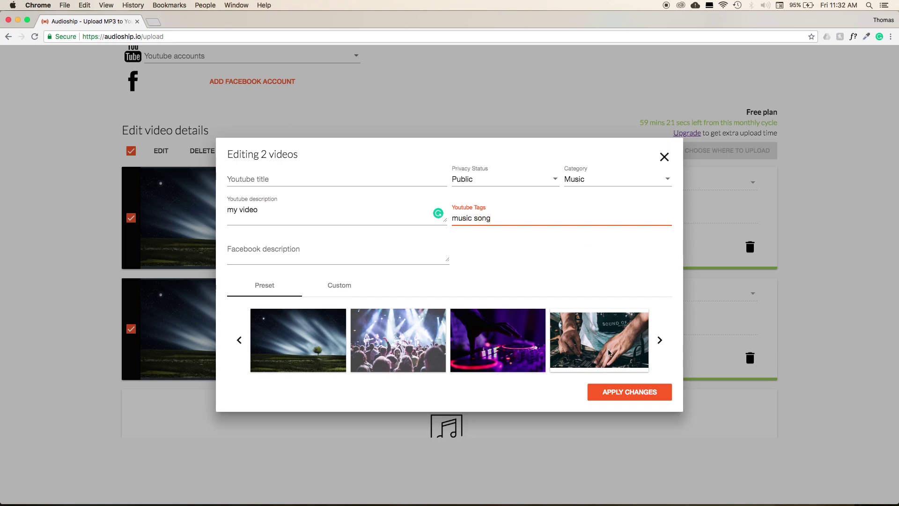
{"action": "left_click", "coordinate": [602, 344]}
{"action": "left_click", "coordinate": [607, 391]}
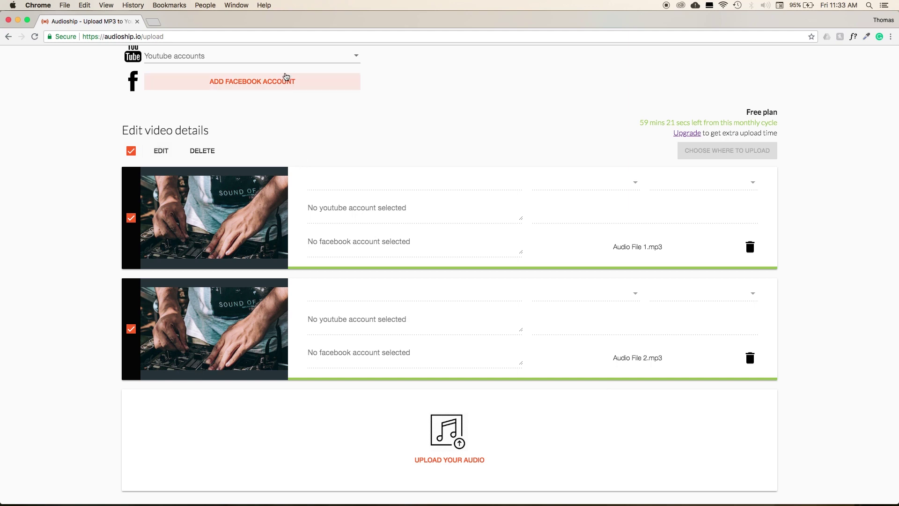
Choose the YouTube account and title the first video 'Song 1'.
{"action": "left_click", "coordinate": [276, 58]}
{"action": "left_click", "coordinate": [150, 82]}
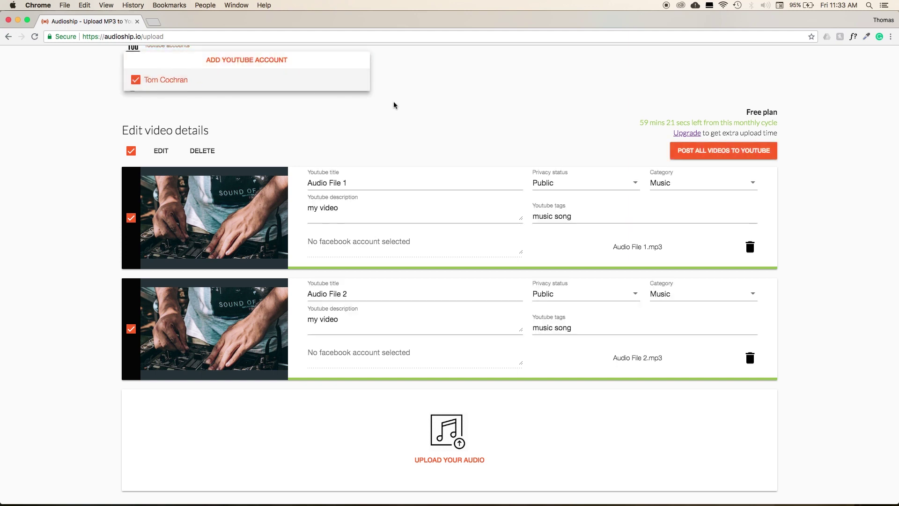
{"action": "left_click", "coordinate": [394, 122]}
{"action": "left_click", "coordinate": [350, 180]}
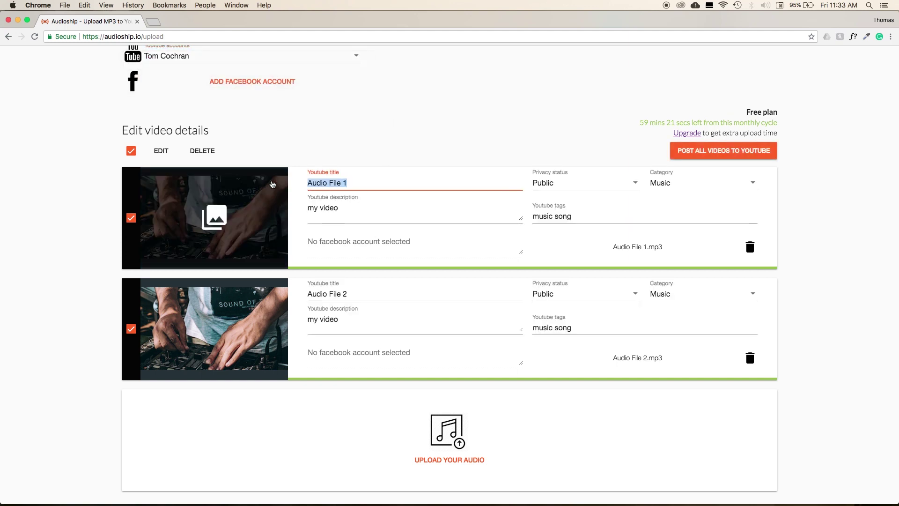
{"action": "type", "text": "song 1"}
{"action": "left_click", "coordinate": [307, 183]}
{"action": "key", "text": "Delete"}
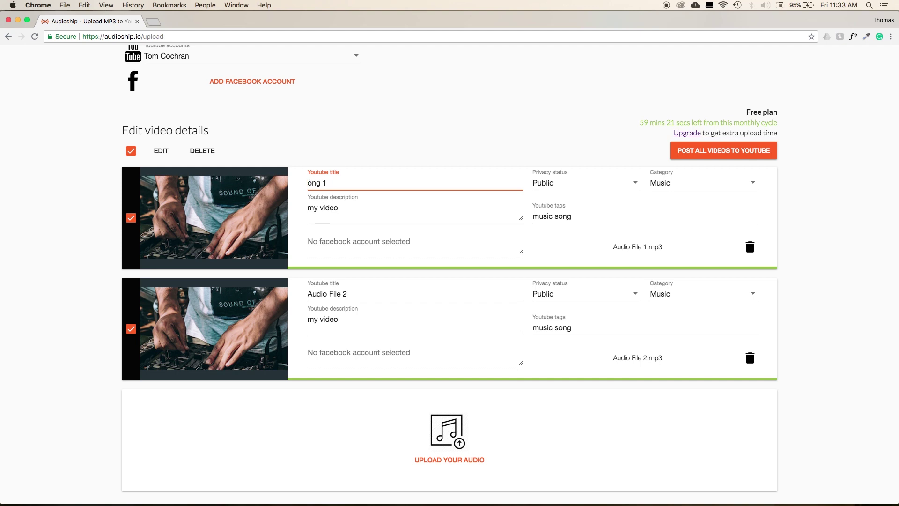
{"action": "type", "text": "S"}
Title the second video 'Song 2' and post both videos to YouTube.
{"action": "left_click", "coordinate": [327, 294]}
{"action": "type", "text": "Song 2"}
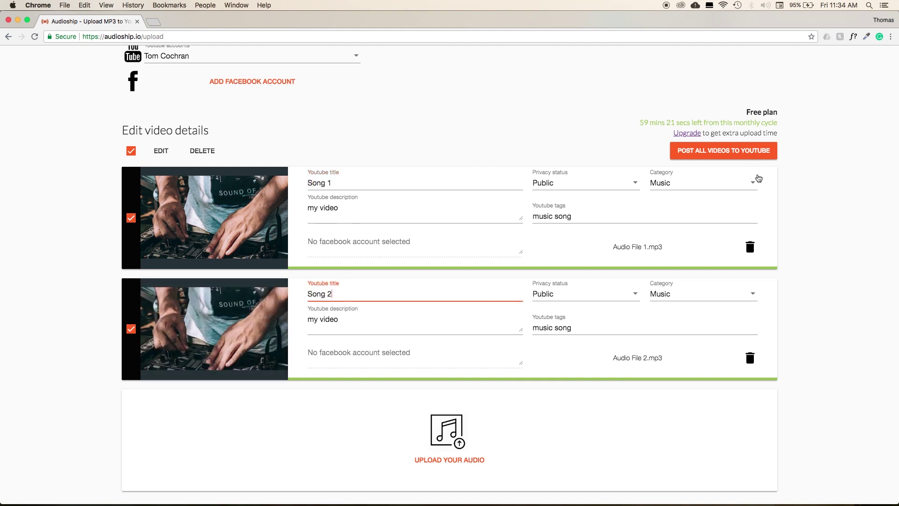
{"action": "left_click", "coordinate": [751, 151]}
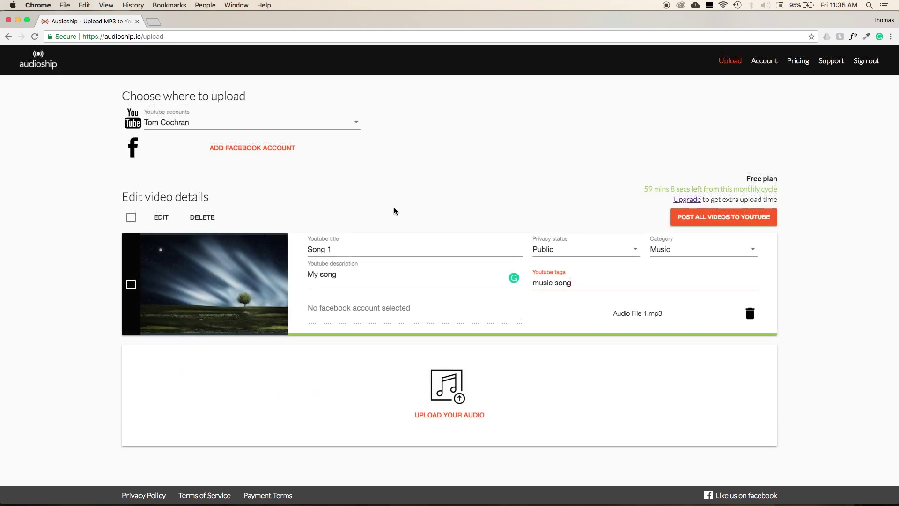
Upload Picture.jpeg as Song 1's custom thumbnail and post the video to YouTube.
{"action": "left_click", "coordinate": [252, 270]}
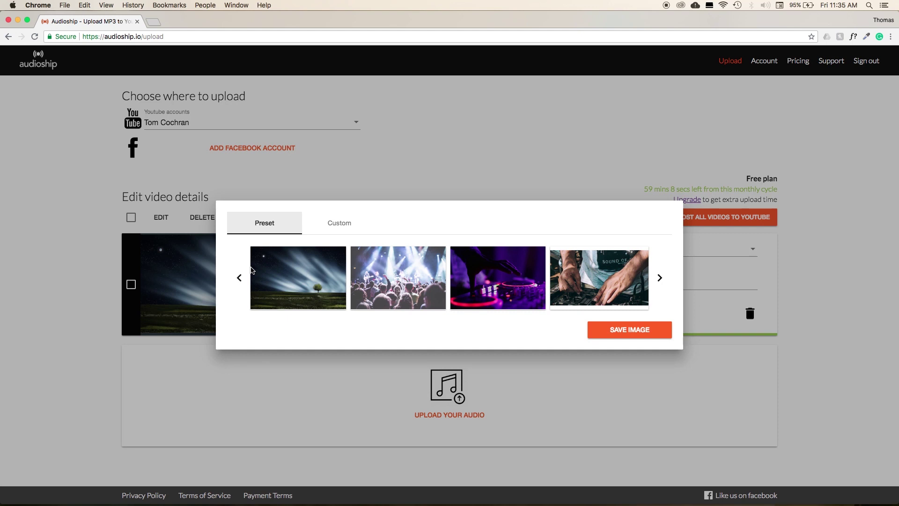
{"action": "left_click", "coordinate": [339, 228]}
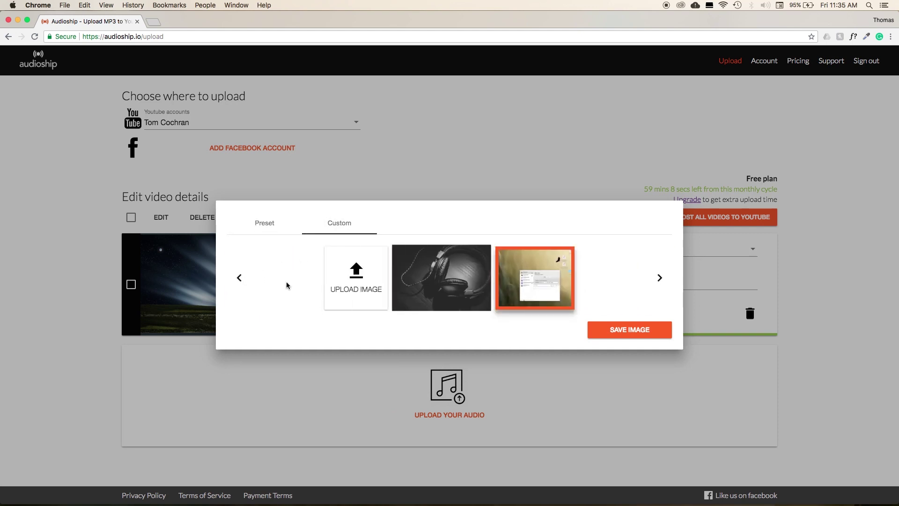
{"action": "left_click", "coordinate": [359, 283]}
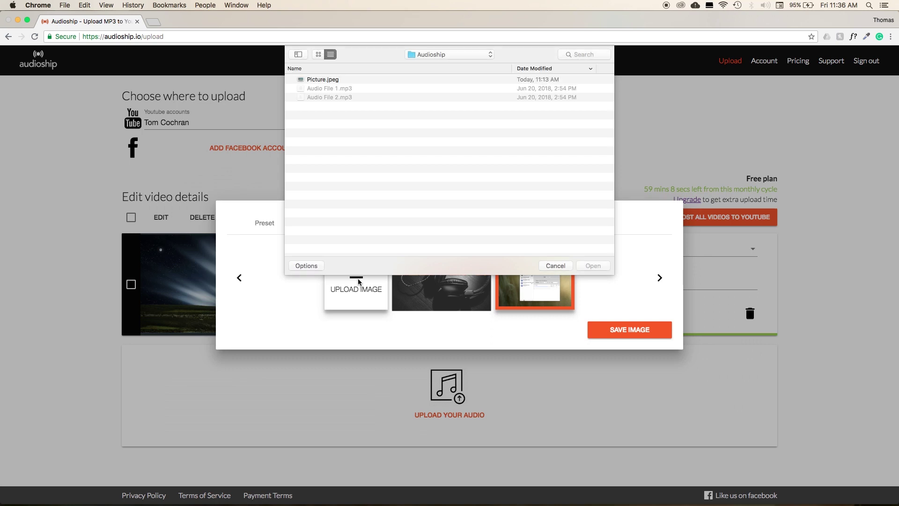
{"action": "left_click", "coordinate": [338, 80]}
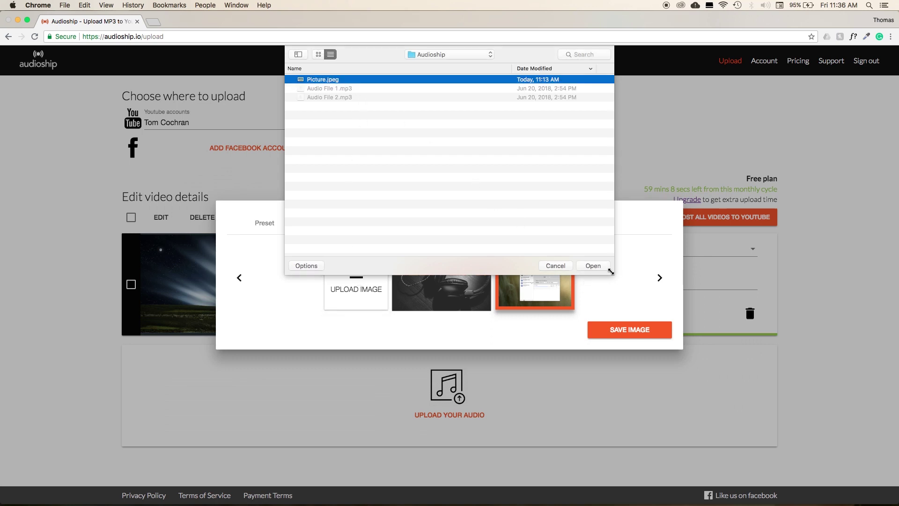
{"action": "left_click", "coordinate": [593, 265]}
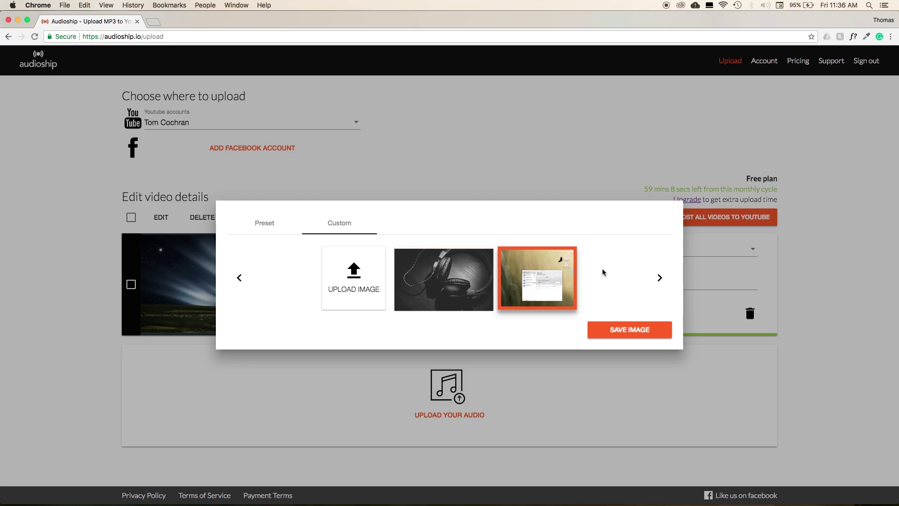
{"action": "left_click", "coordinate": [398, 278]}
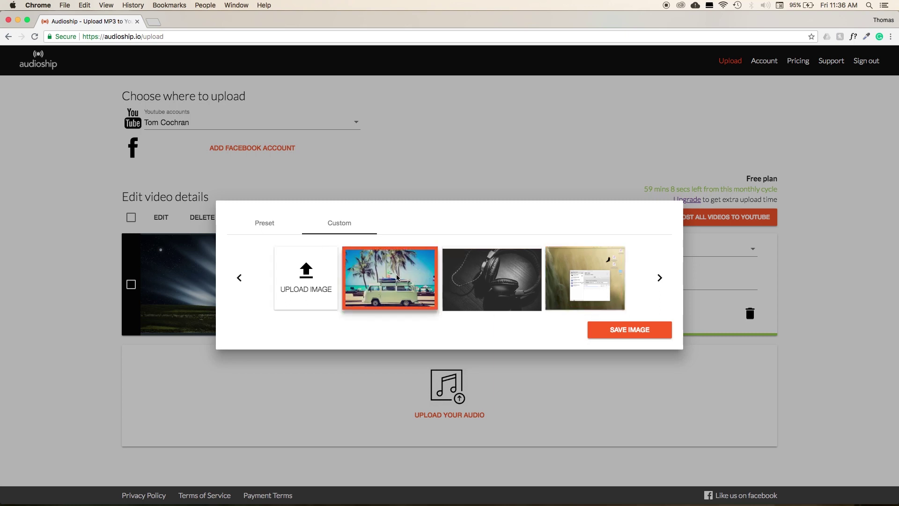
{"action": "left_click", "coordinate": [619, 331]}
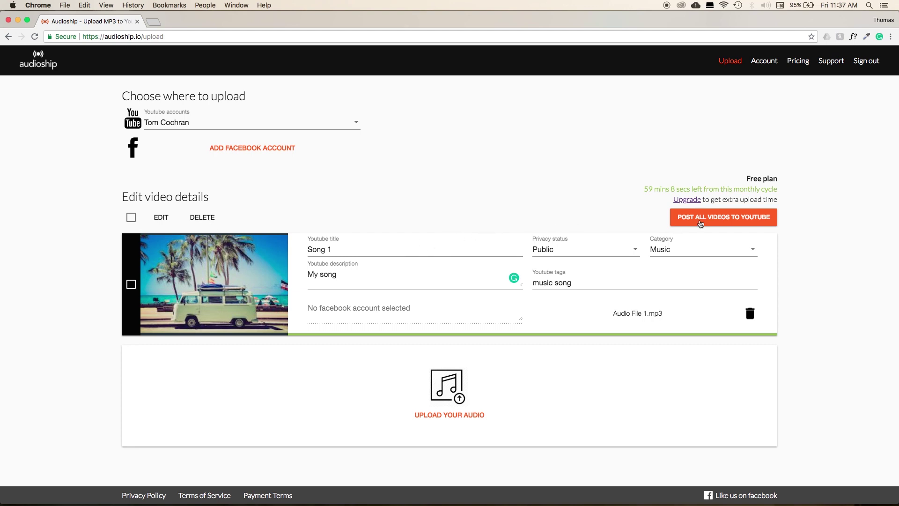
{"action": "left_click", "coordinate": [701, 223]}
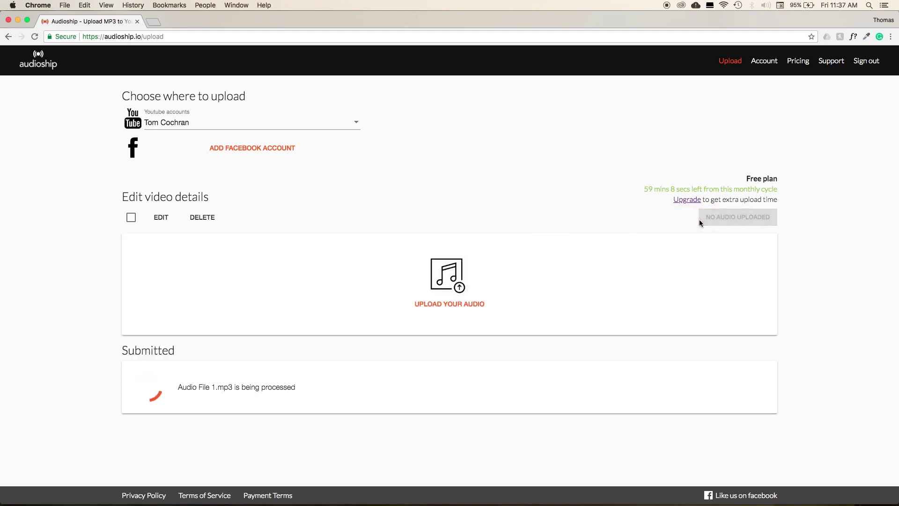